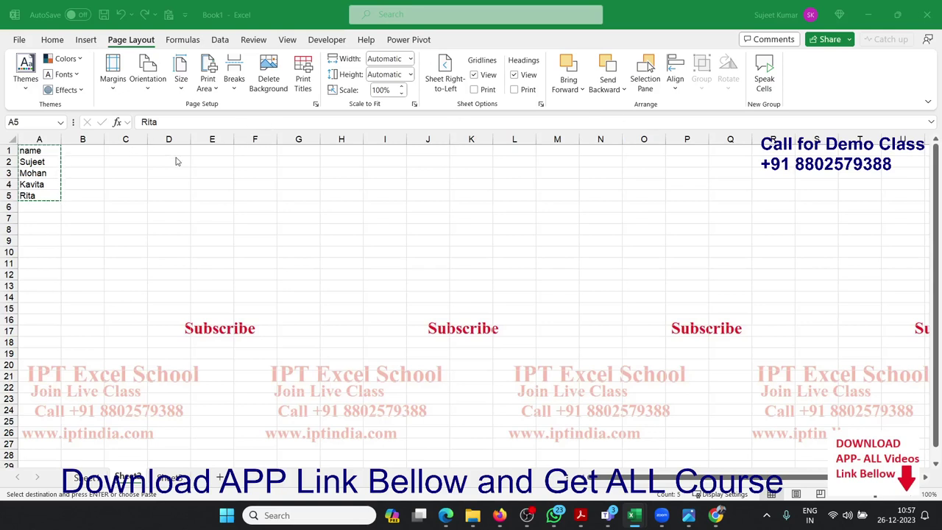
Paste the names and change the A1 header from 'name' to 'Name', then move to B2.
{"action": "key", "text": "ctrl+v"}
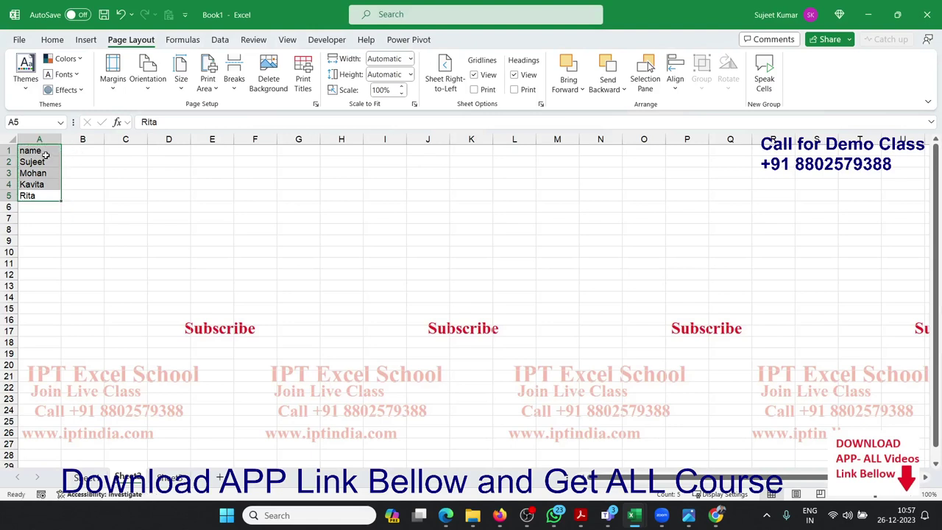
{"action": "double_click", "coordinate": [22, 151]}
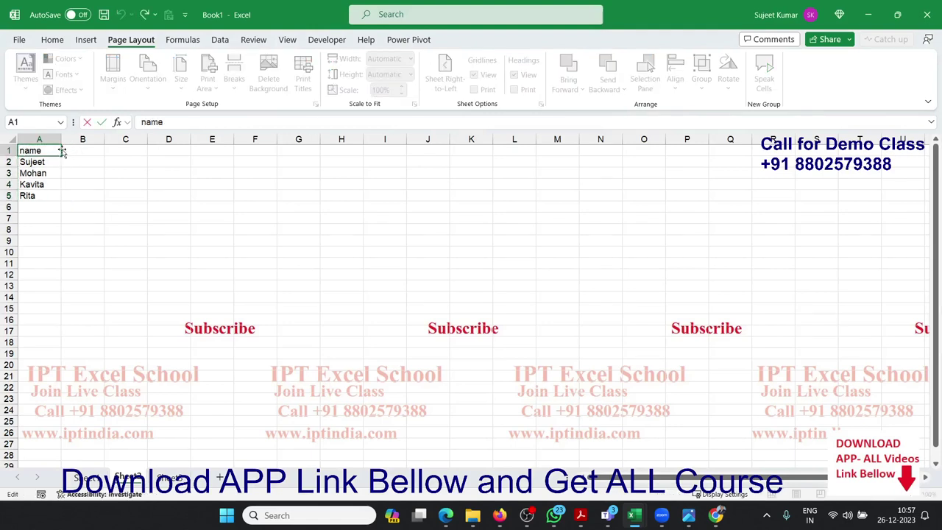
{"action": "key", "text": "Delete"}
{"action": "type", "text": "N"}
{"action": "key", "text": "Return"}
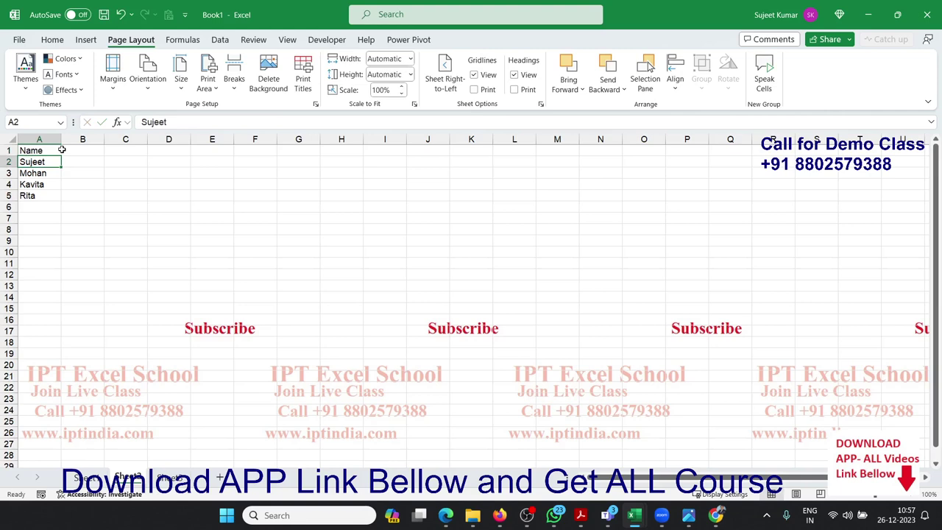
{"action": "key", "text": "Right"}
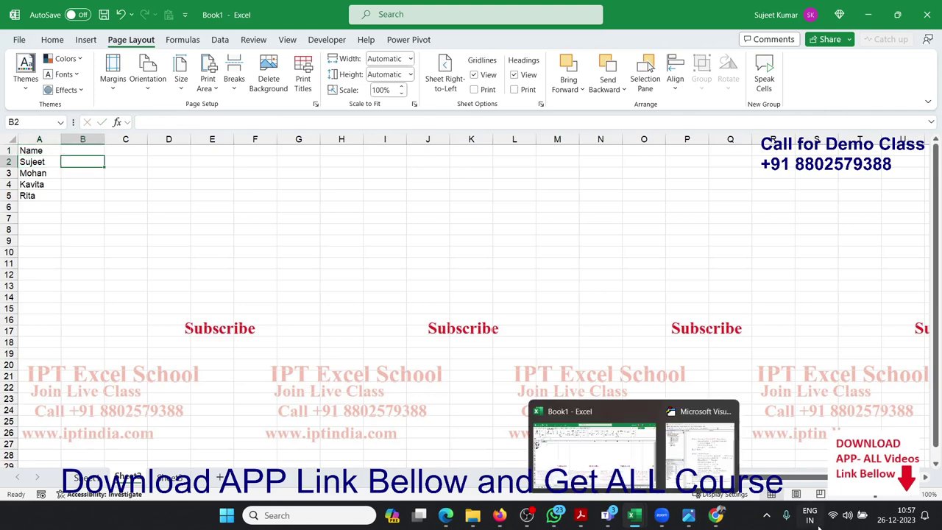
{"action": "left_click", "coordinate": [819, 523]}
{"action": "left_click", "coordinate": [794, 459]}
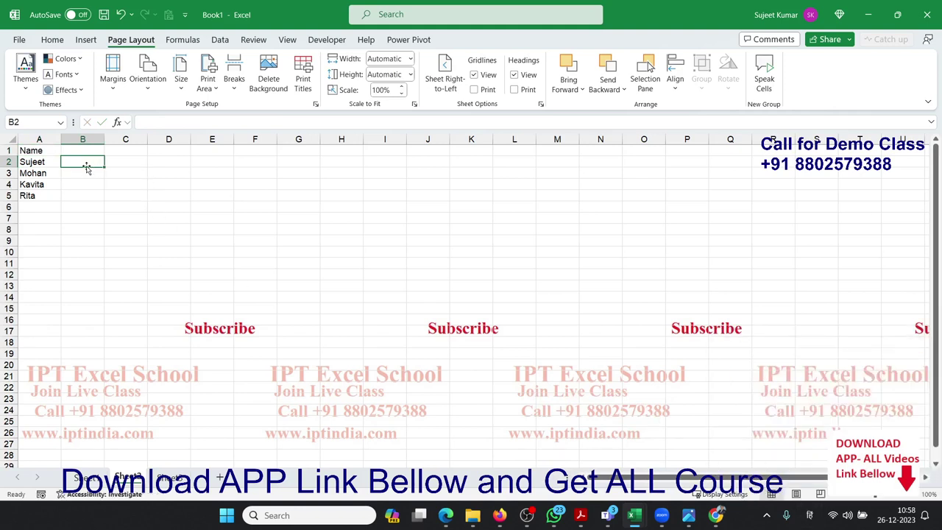
{"action": "type", "text": "sujee"}
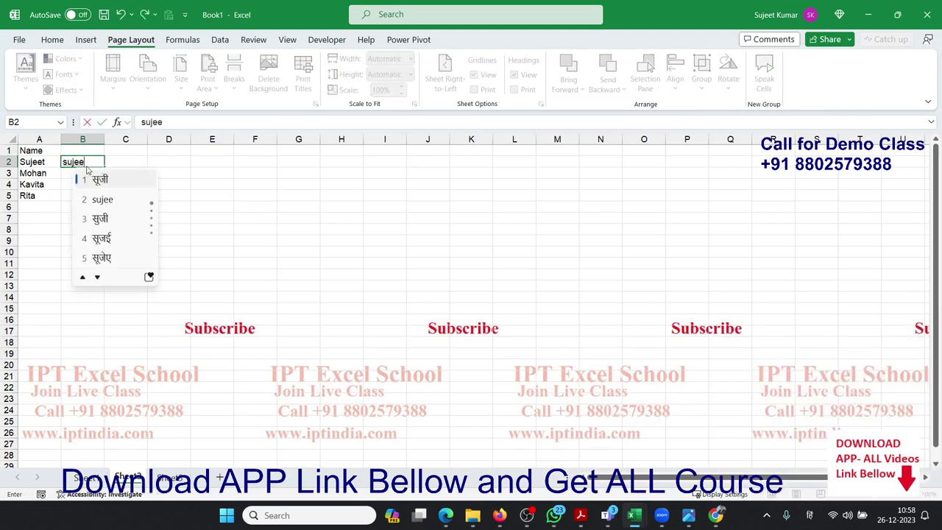
{"action": "type", "text": "t"}
{"action": "key", "text": "space"}
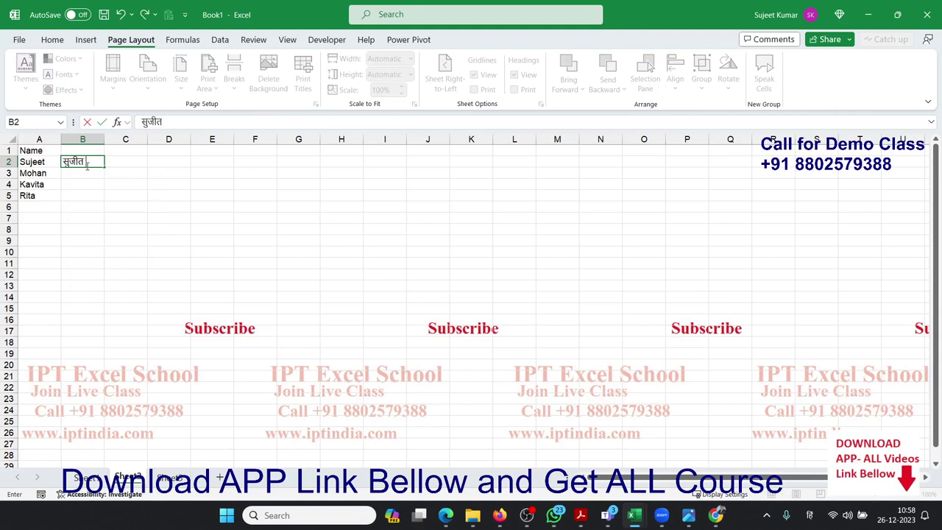
{"action": "left_click", "coordinate": [808, 517]}
{"action": "left_click", "coordinate": [766, 398]}
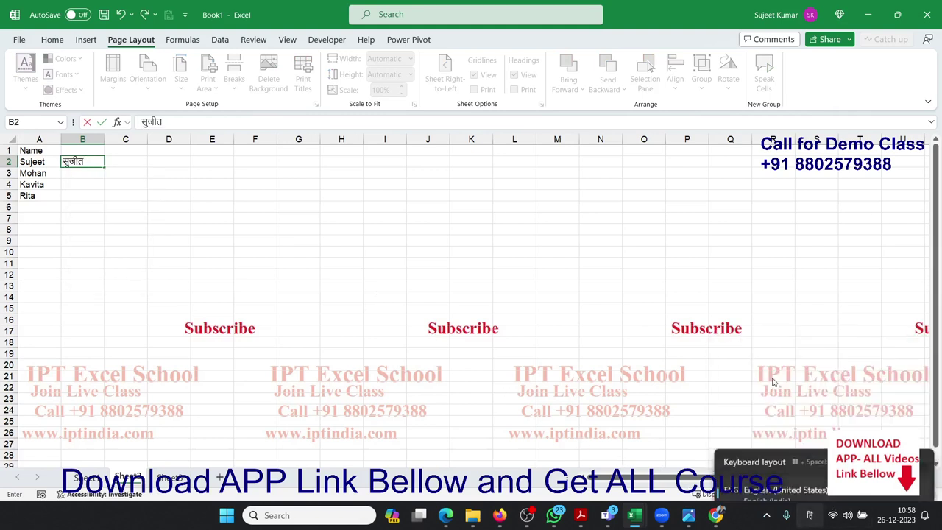
{"action": "left_click", "coordinate": [177, 233]}
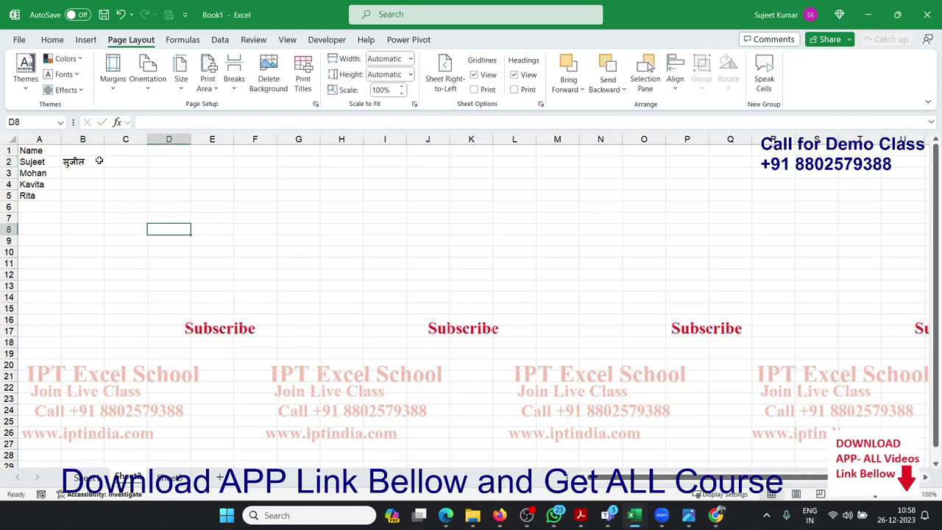
{"action": "left_click", "coordinate": [99, 161]}
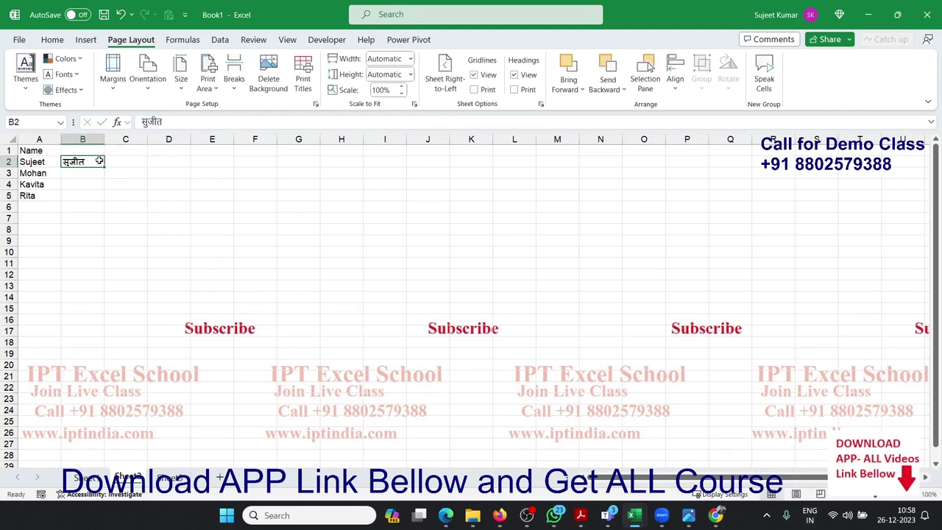
{"action": "key", "text": "Delete"}
{"action": "key", "text": "Left"}
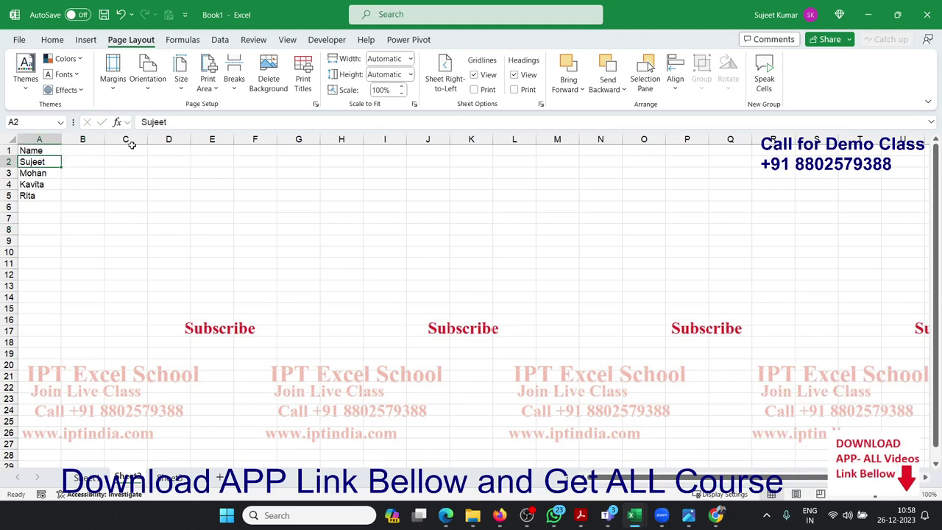
Open the Translator pane from the Review tab and select cell B2.
{"action": "left_click", "coordinate": [251, 40]}
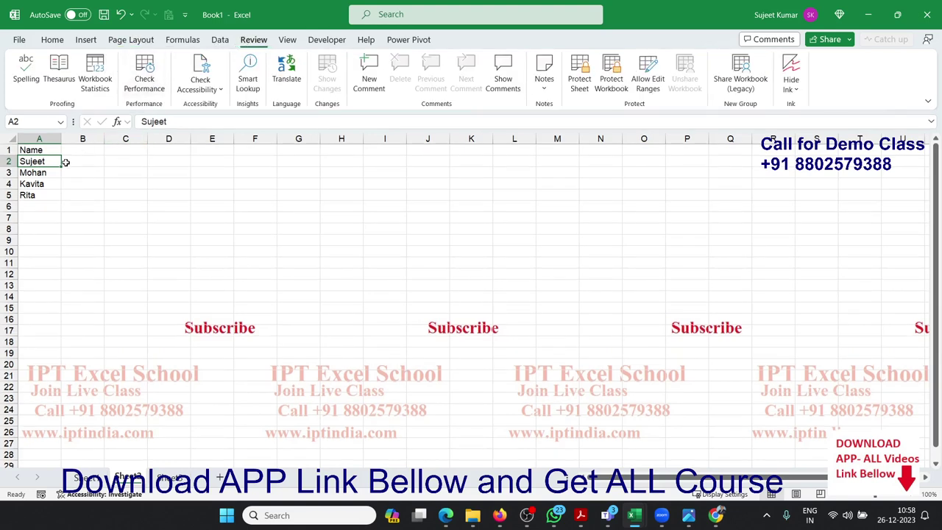
{"action": "left_click", "coordinate": [286, 81]}
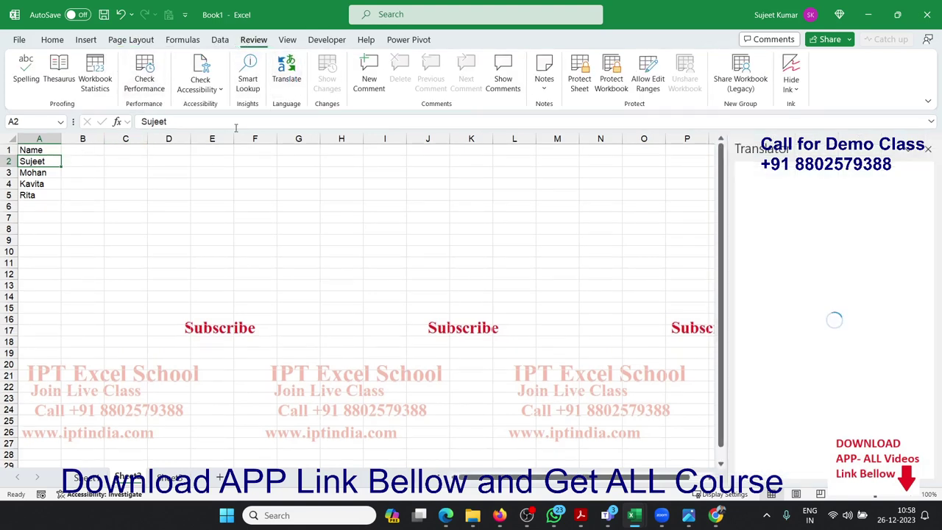
{"action": "left_click", "coordinate": [94, 163]}
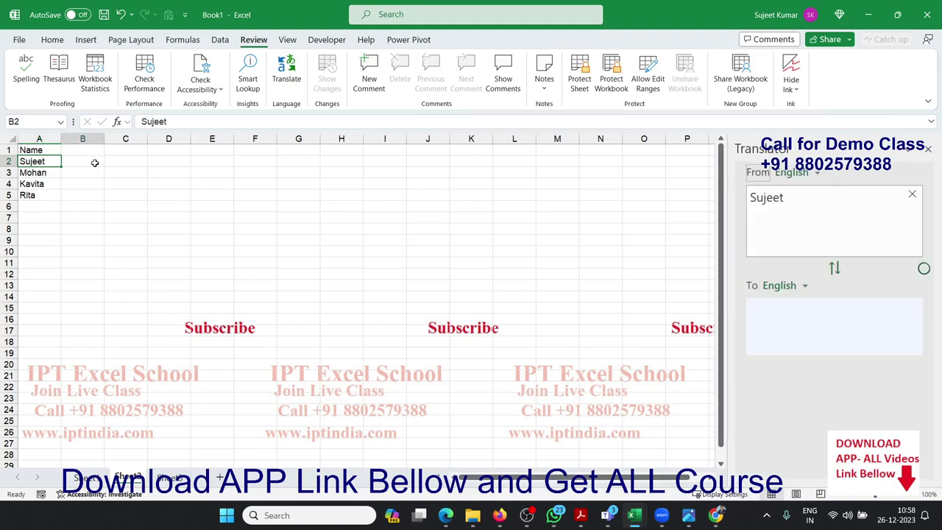
Set the Translator's target language to Hindi so Sujeet shows as सुजीत.
{"action": "left_click", "coordinate": [784, 287]}
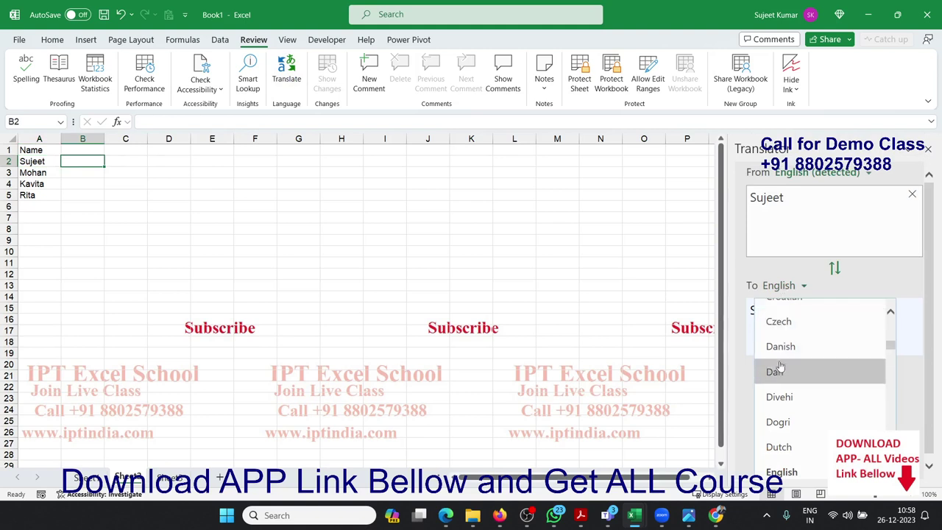
{"action": "scroll", "coordinate": [788, 427], "scroll_direction": "down", "scroll_amount": 2}
{"action": "scroll", "coordinate": [793, 449], "scroll_direction": "down", "scroll_amount": 2}
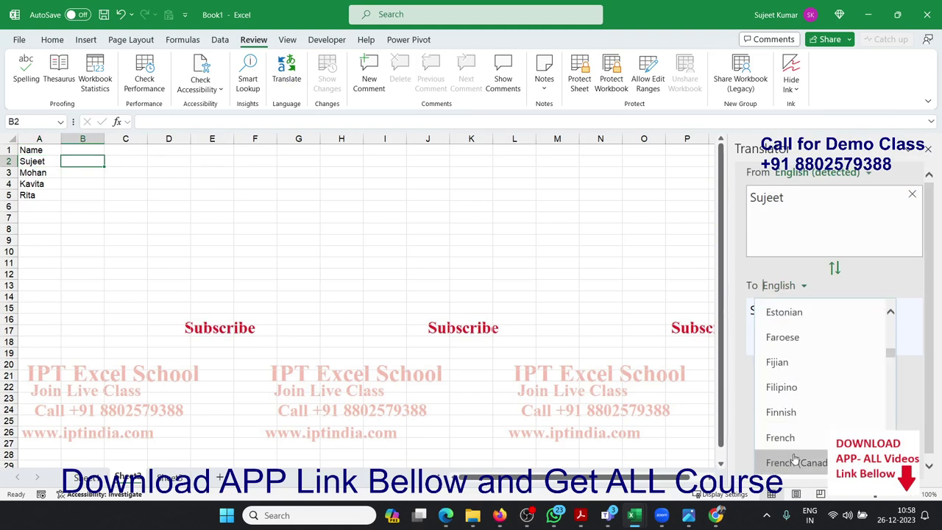
{"action": "scroll", "coordinate": [794, 453], "scroll_direction": "down", "scroll_amount": 2}
{"action": "scroll", "coordinate": [794, 451], "scroll_direction": "down", "scroll_amount": 1}
{"action": "scroll", "coordinate": [795, 453], "scroll_direction": "down", "scroll_amount": 2}
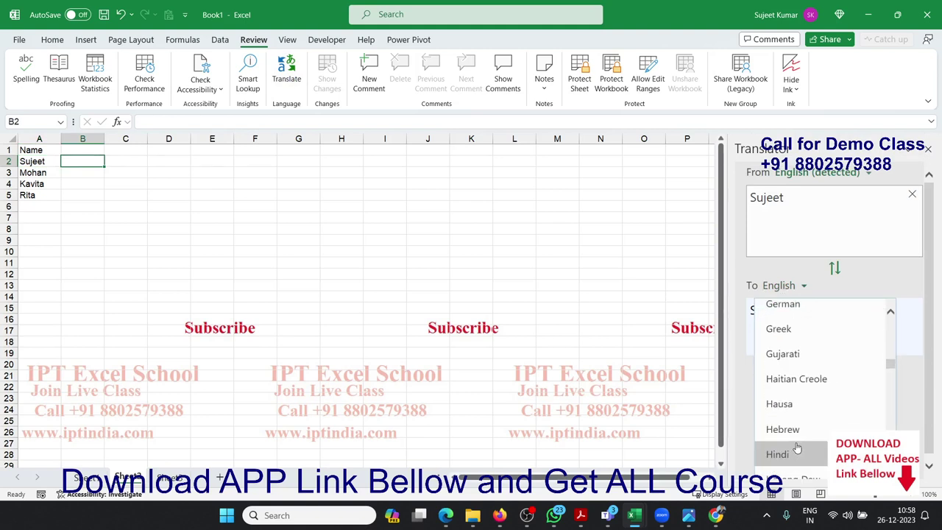
{"action": "left_click", "coordinate": [796, 455]}
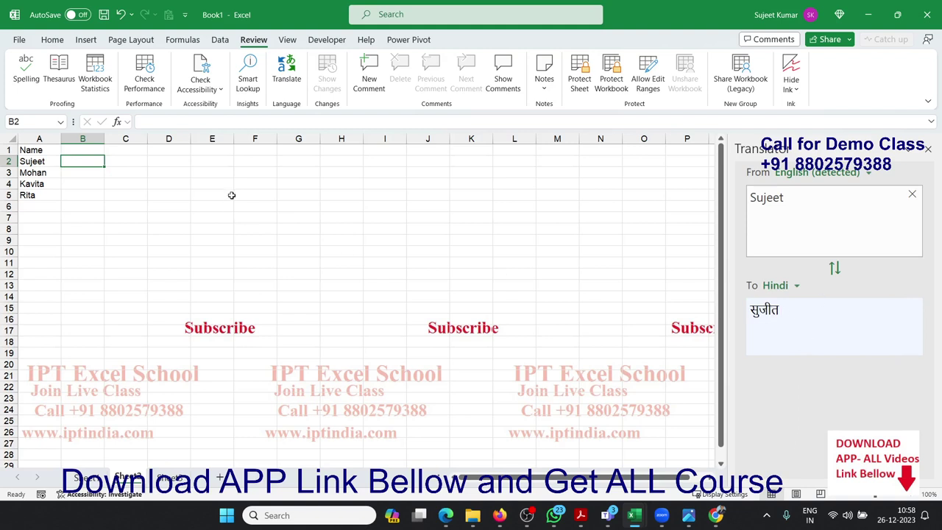
Paste सुजीत into B2, then copy the names A2:A5 and the Translator output.
{"action": "double_click", "coordinate": [766, 310]}
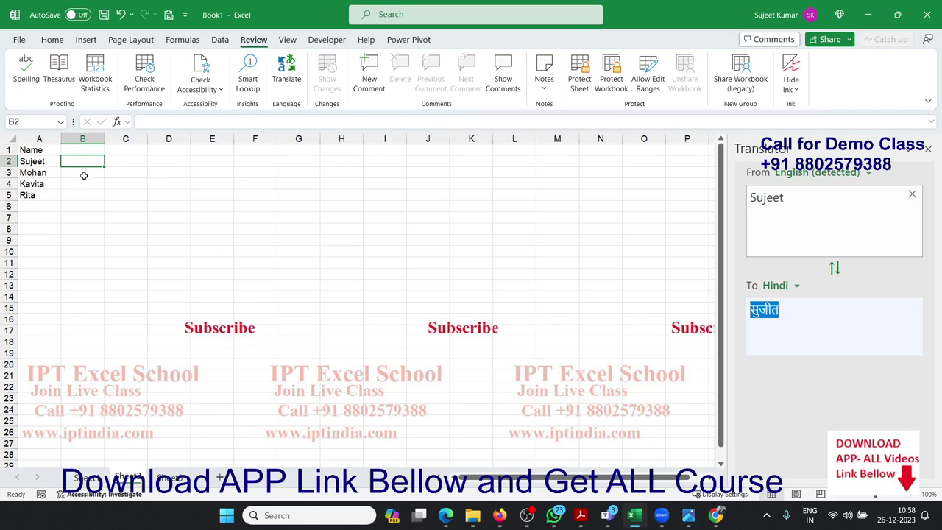
{"action": "type", "text": "सुजीत"}
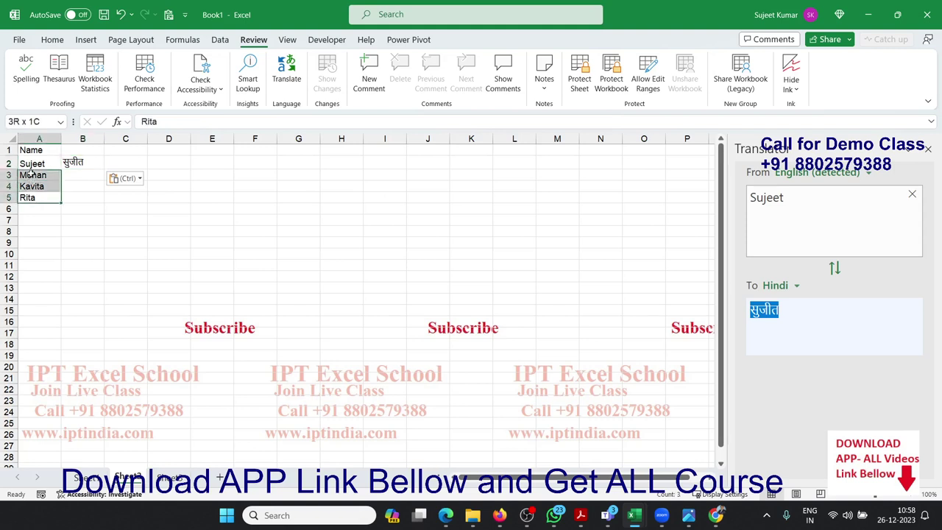
{"action": "left_click_drag", "start_coordinate": [28, 195], "coordinate": [31, 163]}
{"action": "key", "text": "ctrl+c"}
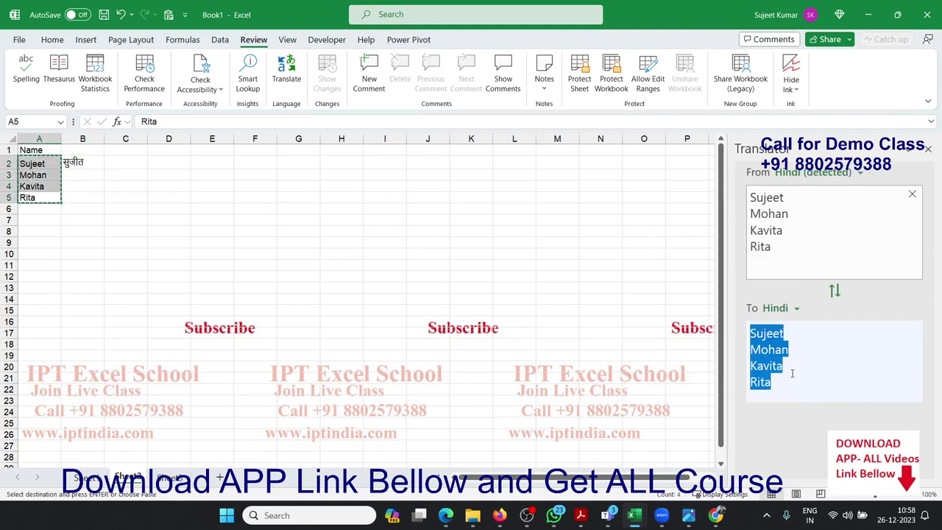
{"action": "left_click_drag", "start_coordinate": [773, 384], "coordinate": [747, 343]}
{"action": "key", "text": "Escape"}
{"action": "left_click", "coordinate": [98, 167]}
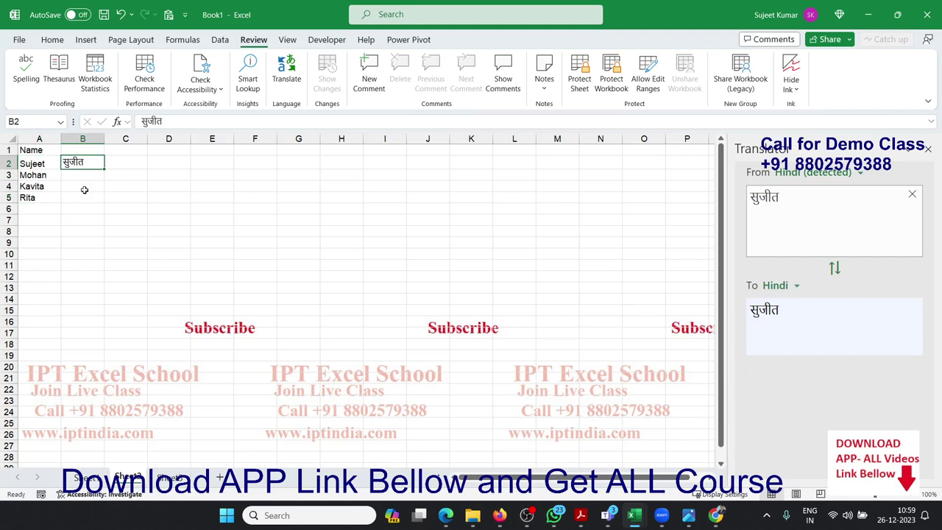
Paste the Translator text into B2, delete it again, and edit the Translator's source box.
{"action": "key", "text": "ctrl+v"}
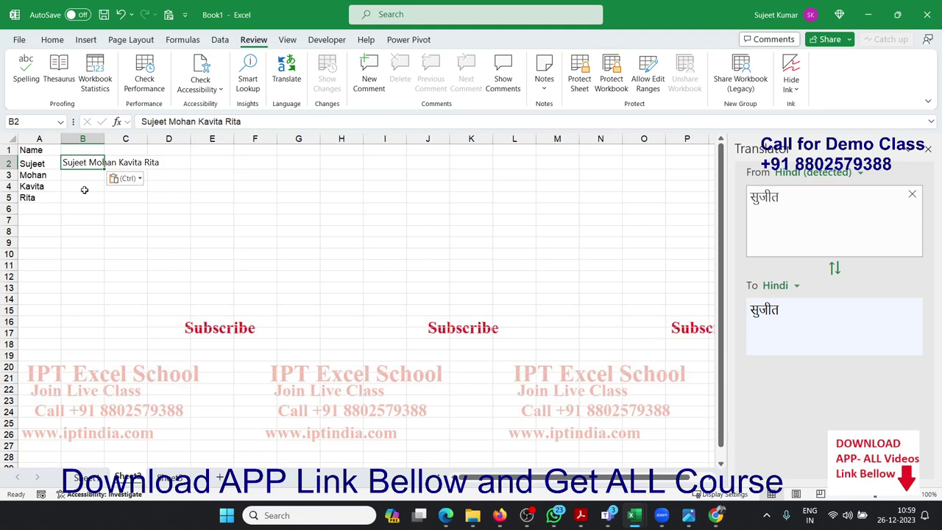
{"action": "left_click", "coordinate": [83, 209]}
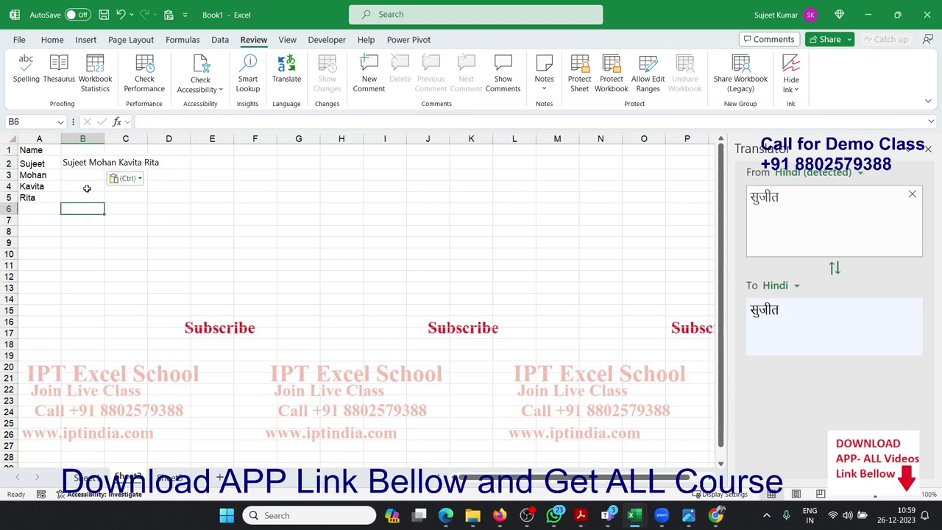
{"action": "left_click", "coordinate": [87, 167]}
{"action": "key", "text": "Delete"}
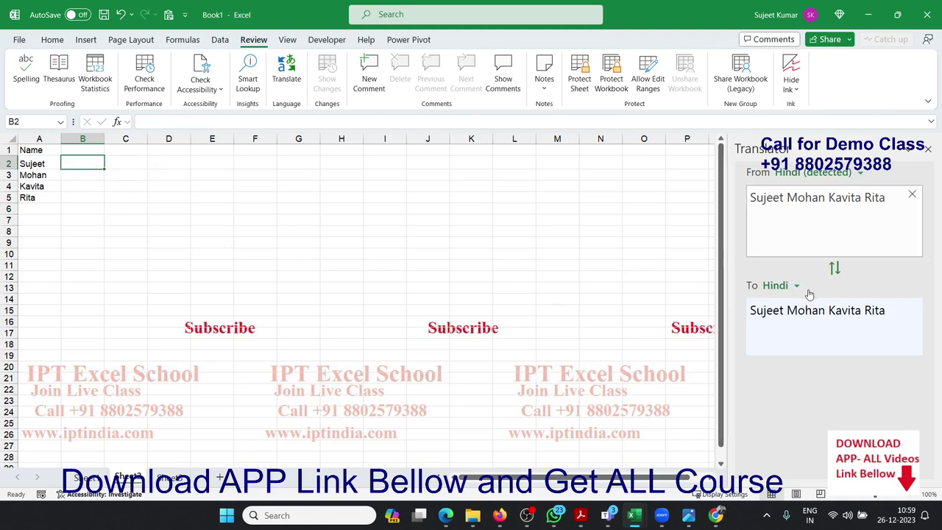
{"action": "left_click", "coordinate": [883, 208]}
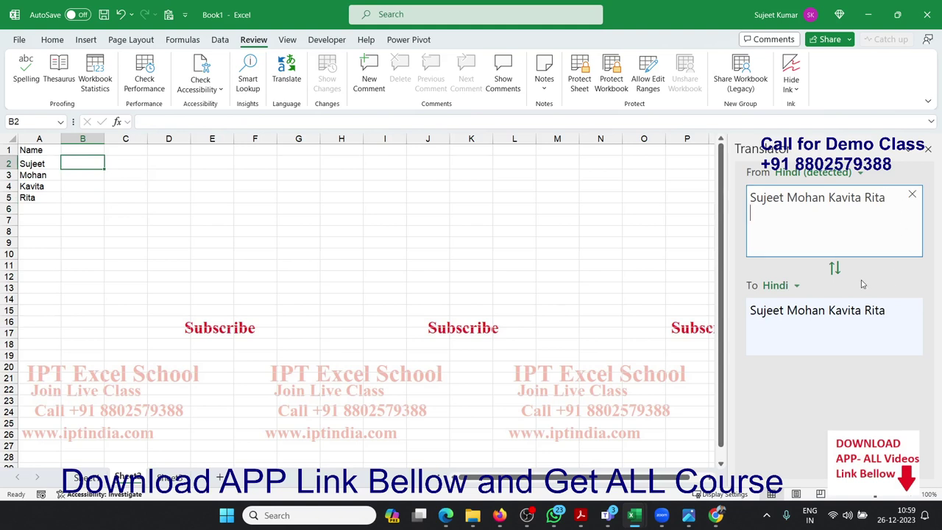
Send the names in A2:A5 to the Translator and review the source-language list.
{"action": "left_click_drag", "start_coordinate": [41, 165], "coordinate": [37, 198]}
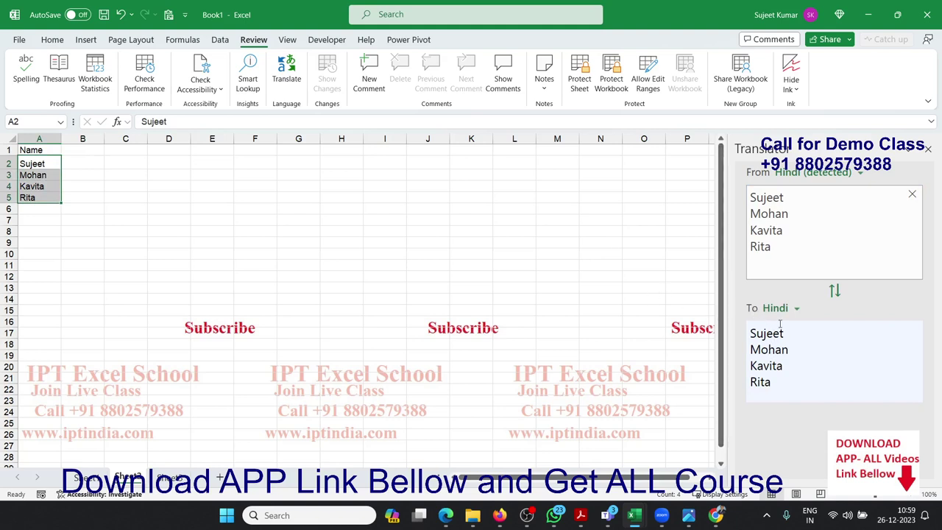
{"action": "left_click", "coordinate": [782, 245]}
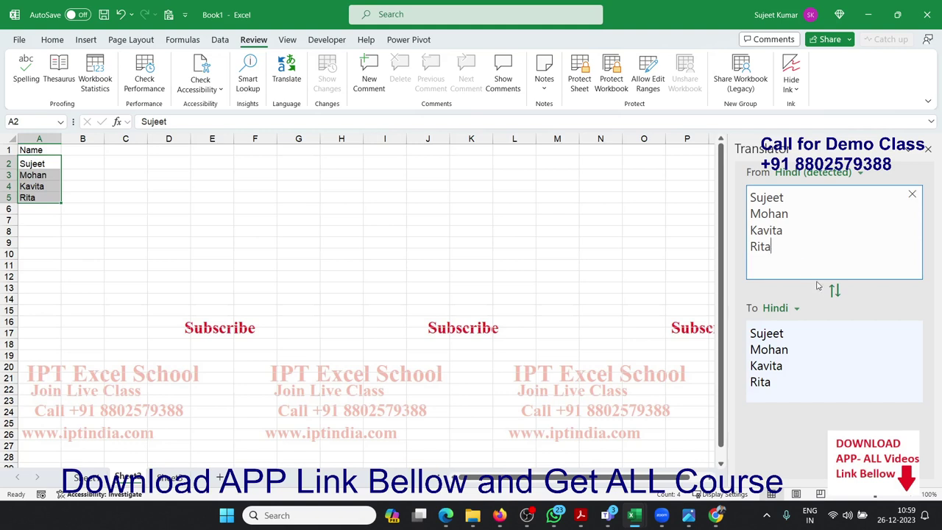
{"action": "left_click", "coordinate": [822, 174]}
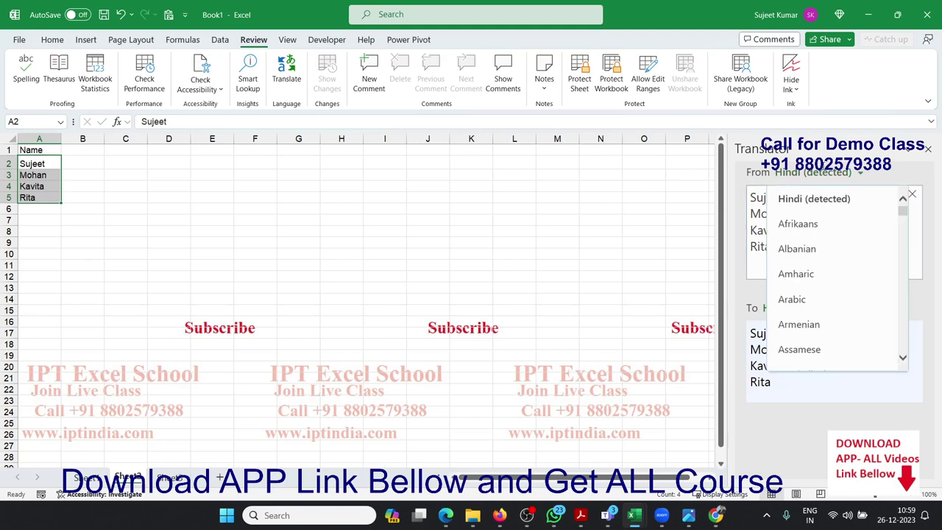
{"action": "scroll", "coordinate": [847, 276], "scroll_direction": "down", "scroll_amount": 1}
{"action": "scroll", "coordinate": [847, 278], "scroll_direction": "down", "scroll_amount": 1}
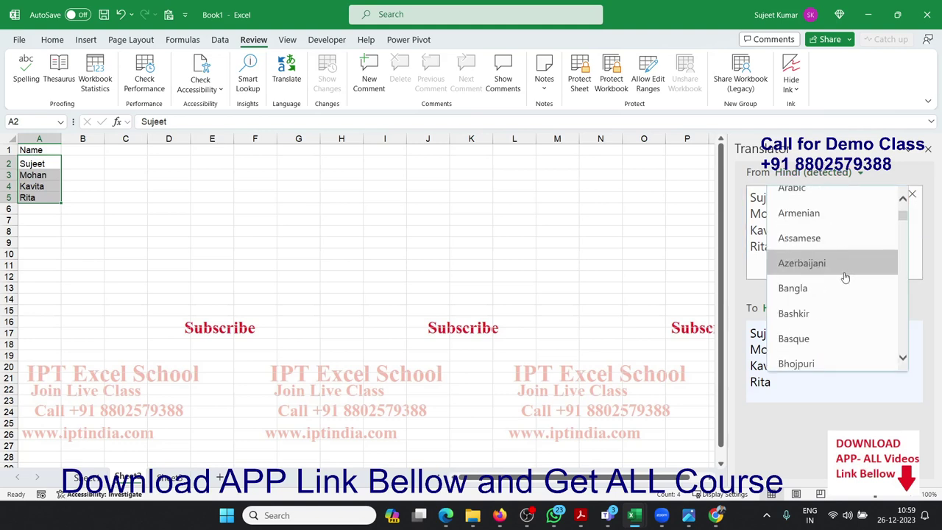
{"action": "left_click", "coordinate": [347, 248]}
{"action": "left_click", "coordinate": [272, 224]}
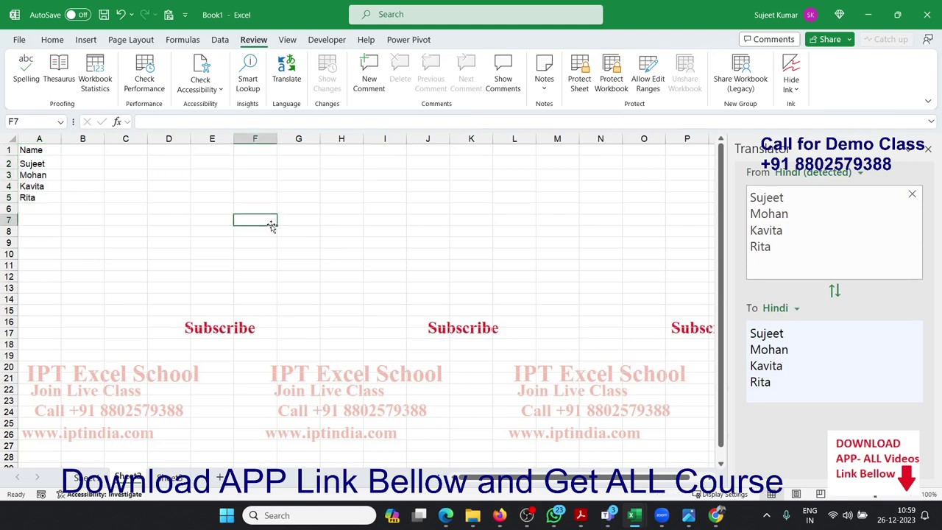
{"action": "mouse_move", "coordinate": [636, 515]}
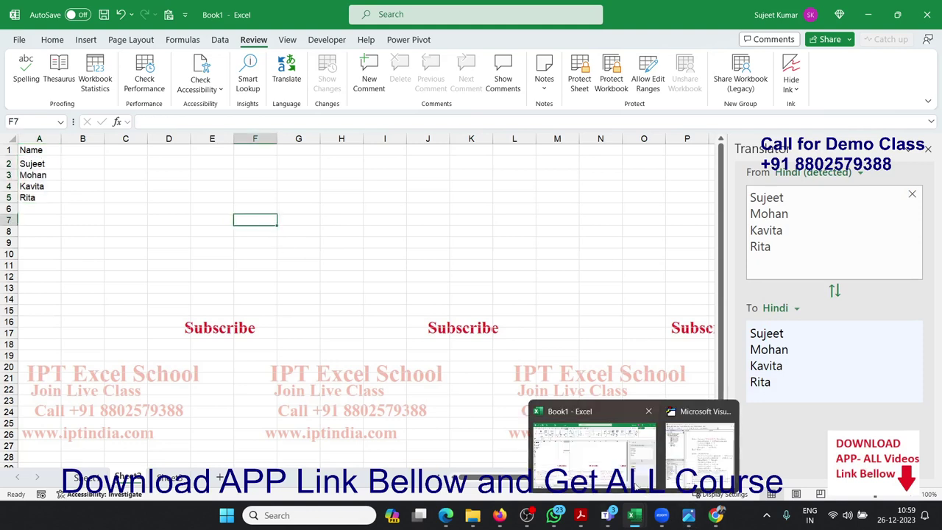
In Google Sheets, enter =GOOGLETRANSLATE(D2,"EN","HI") in E2 to translate Sujeet into Hindi.
{"action": "mouse_move", "coordinate": [715, 516]}
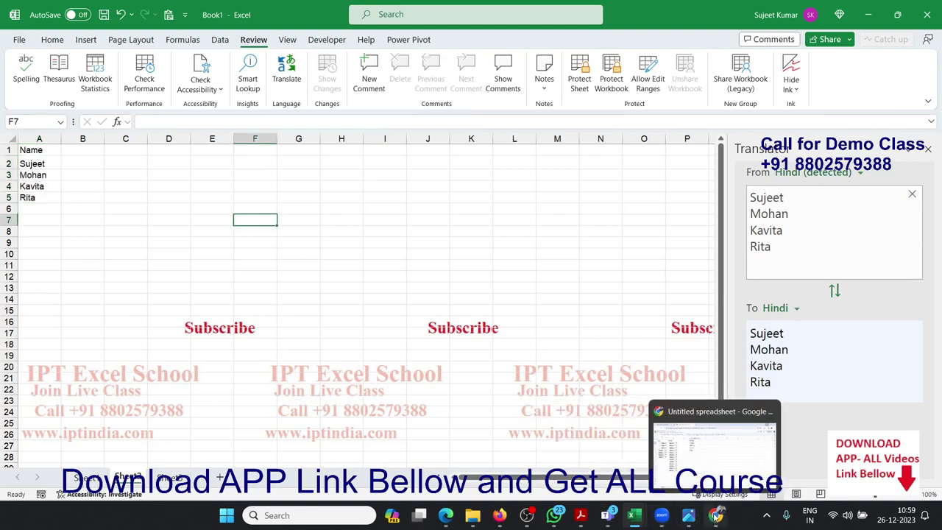
{"action": "left_click", "coordinate": [714, 486]}
{"action": "left_click", "coordinate": [381, 155]}
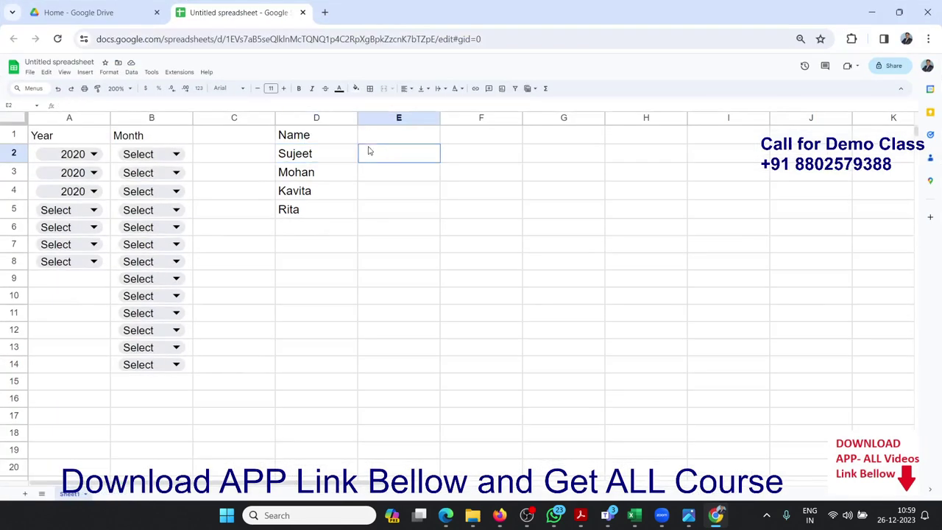
{"action": "type", "text": "=go"}
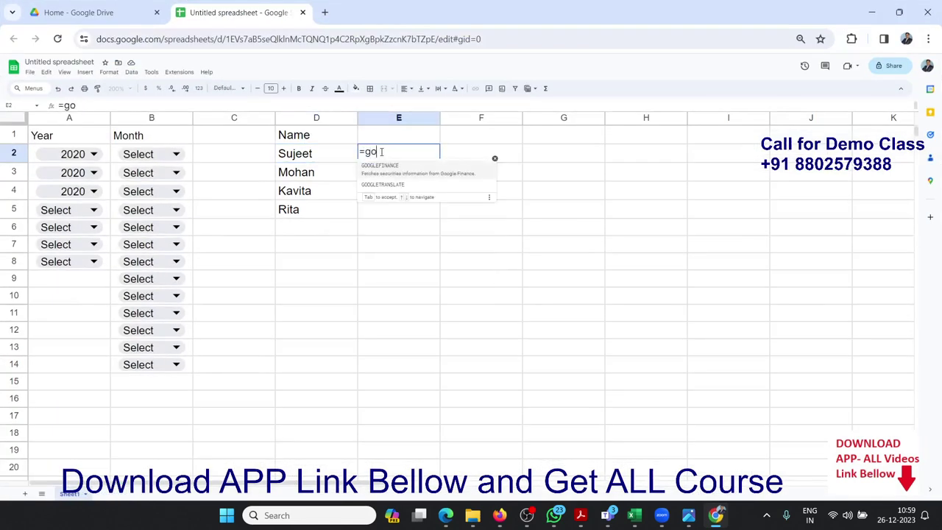
{"action": "key", "text": "Down"}
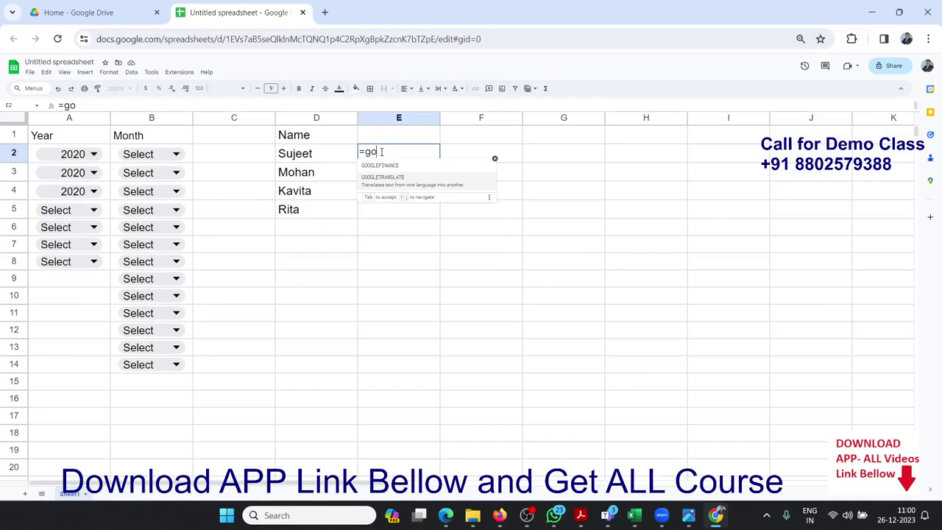
{"action": "key", "text": "Tab"}
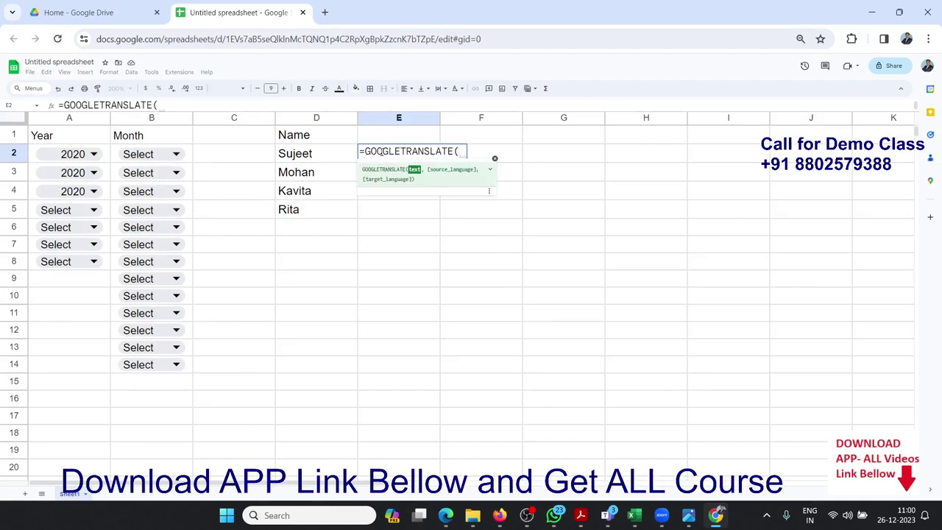
{"action": "left_click", "coordinate": [327, 156]}
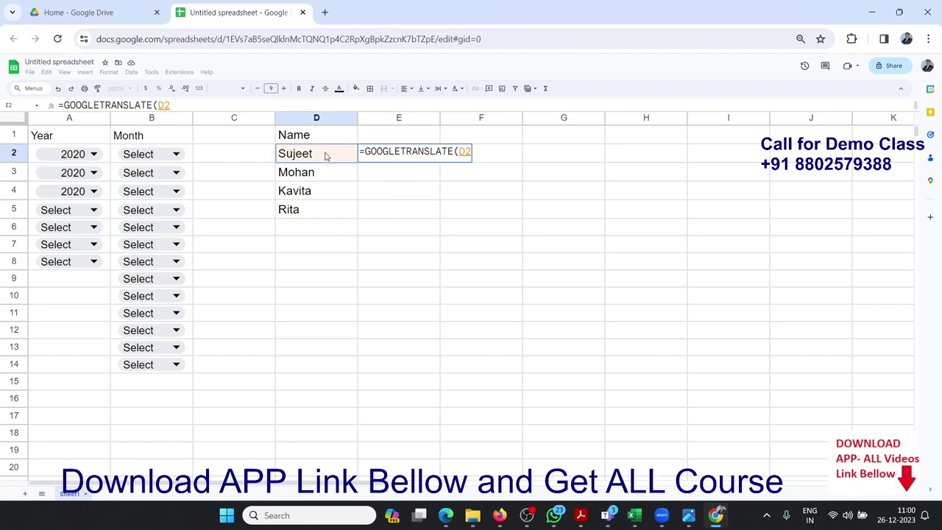
{"action": "type", "text": ","}
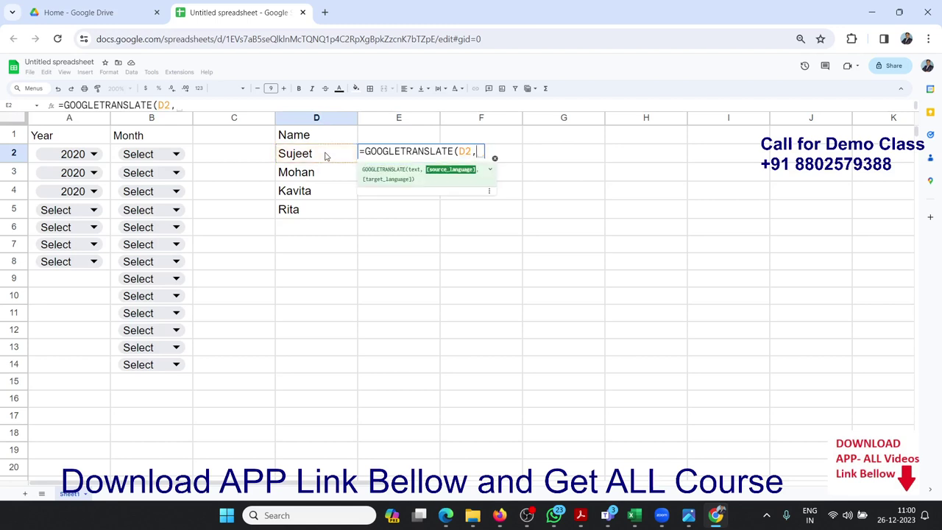
{"action": "type", "text": "\"E"}
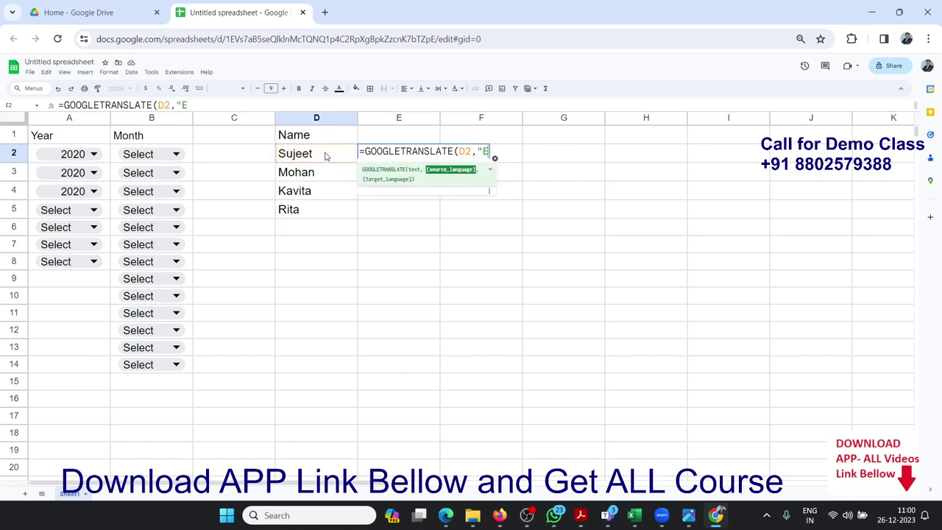
{"action": "type", "text": "N\","}
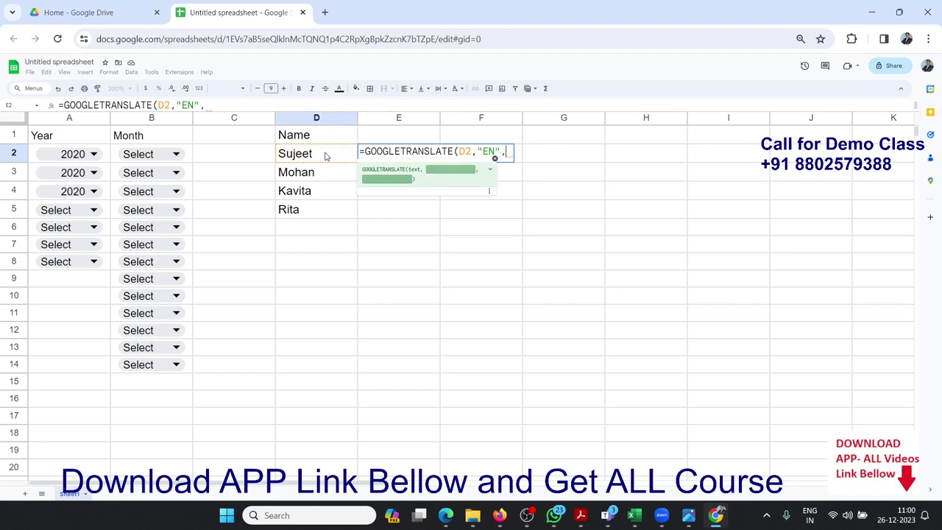
{"action": "type", "text": "\"H"}
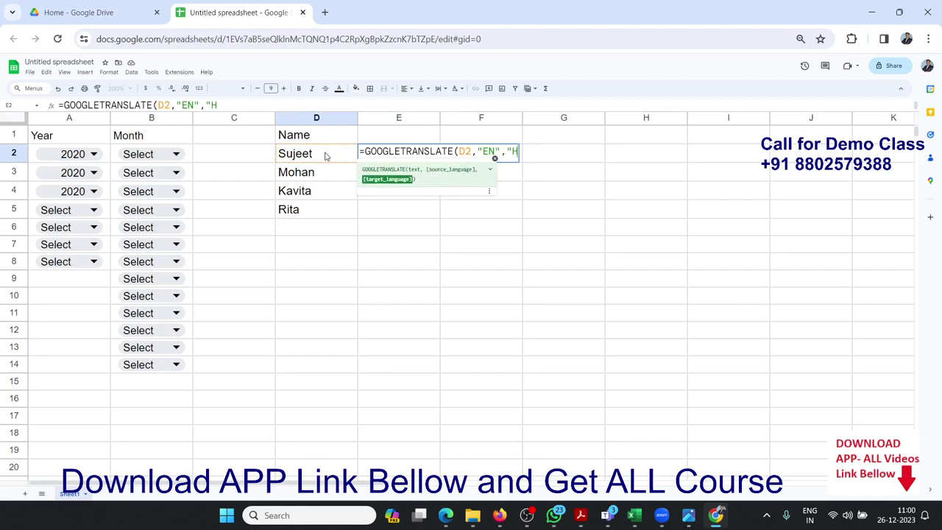
{"action": "type", "text": "I\""}
{"action": "key", "text": "Return"}
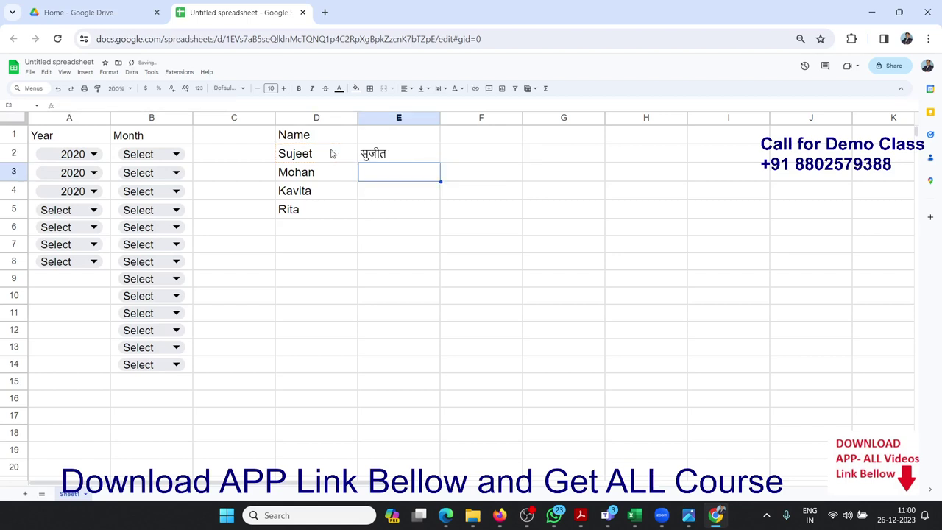
Fill the translation formula from E2 down to E5 and check the Rita result in E5.
{"action": "key", "text": "Up"}
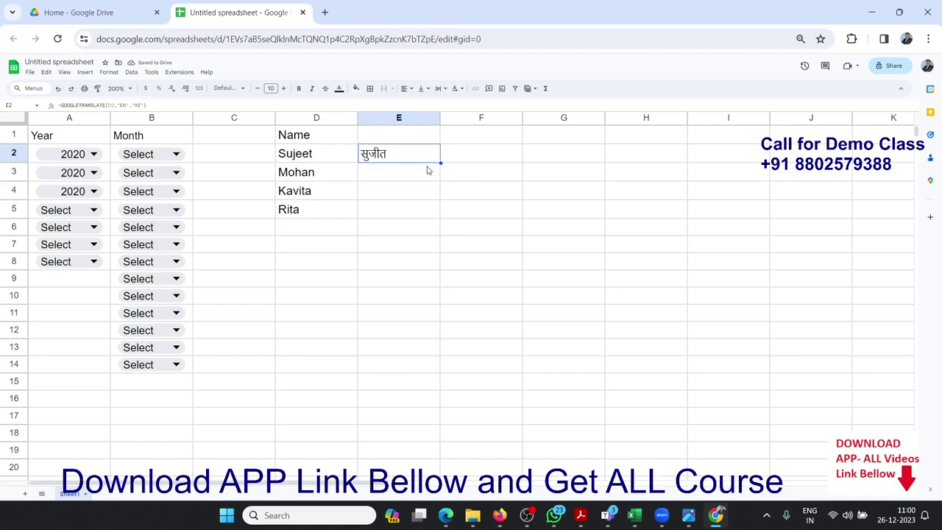
{"action": "left_click_drag", "start_coordinate": [441, 163], "coordinate": [440, 214]}
{"action": "left_click", "coordinate": [308, 190]}
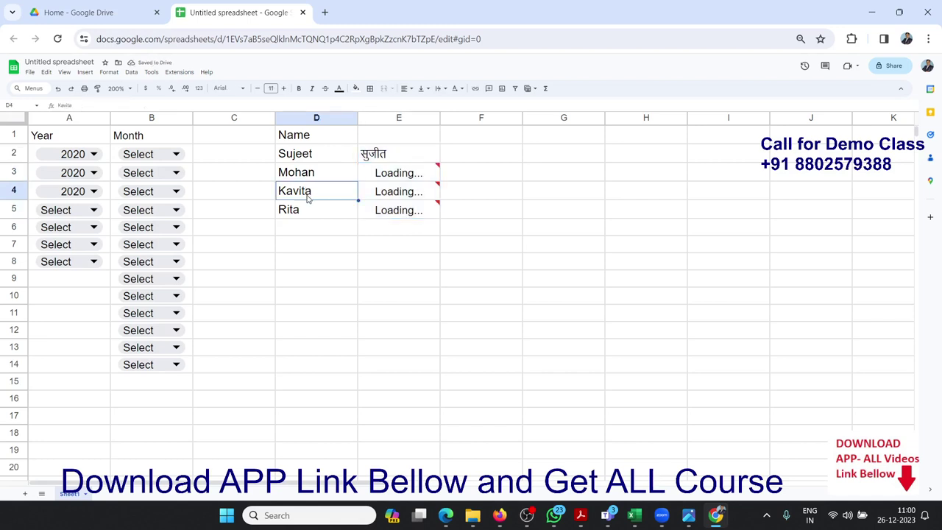
{"action": "left_click", "coordinate": [389, 215]}
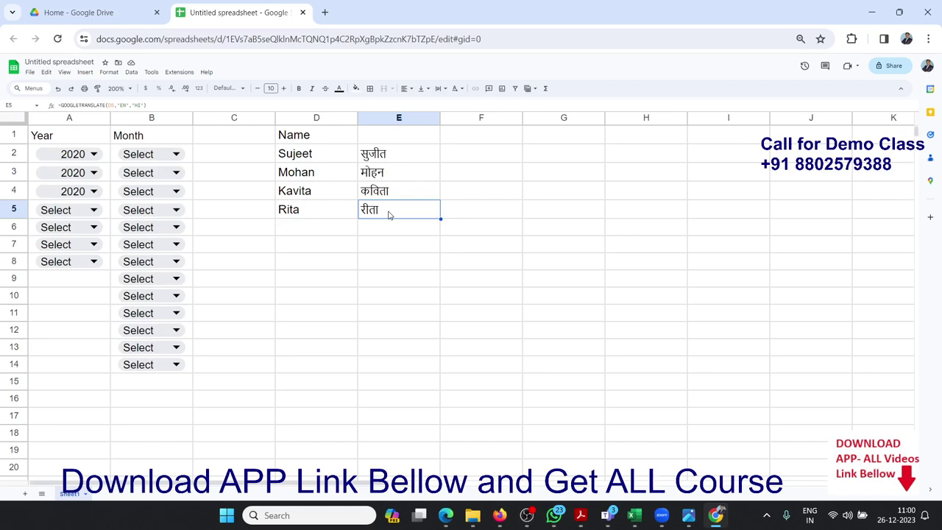
{"action": "key", "text": "alt+Tab"}
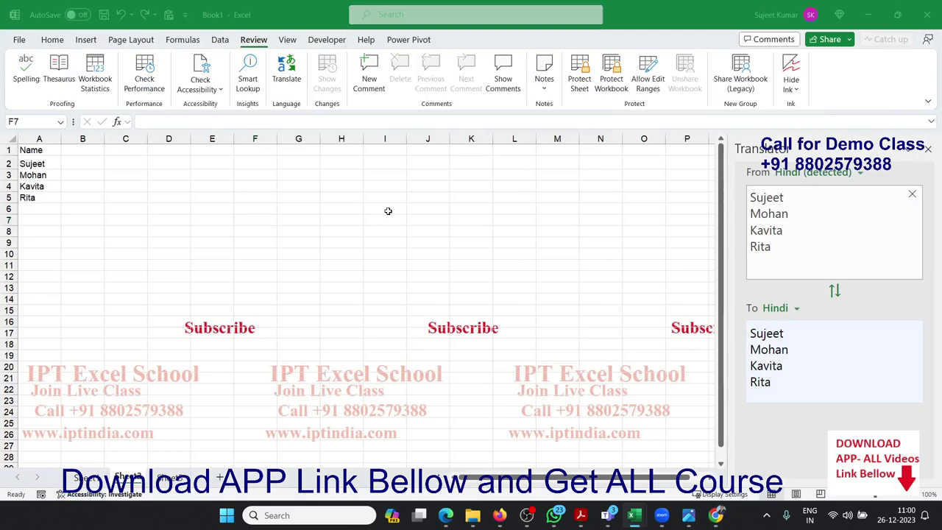
Switch to Google Sheets and back to the Excel workbook with the Translator pane.
{"action": "key", "text": "alt+Tab"}
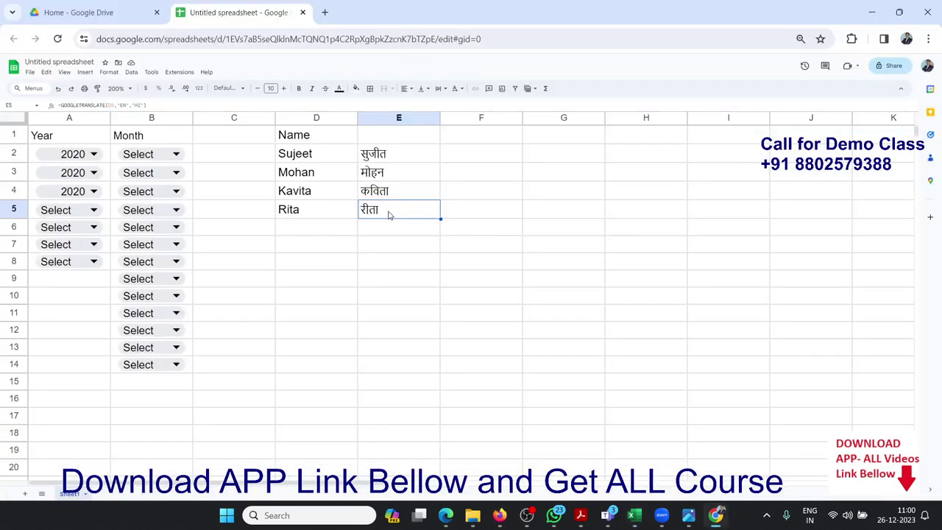
{"action": "key", "text": "alt+Tab"}
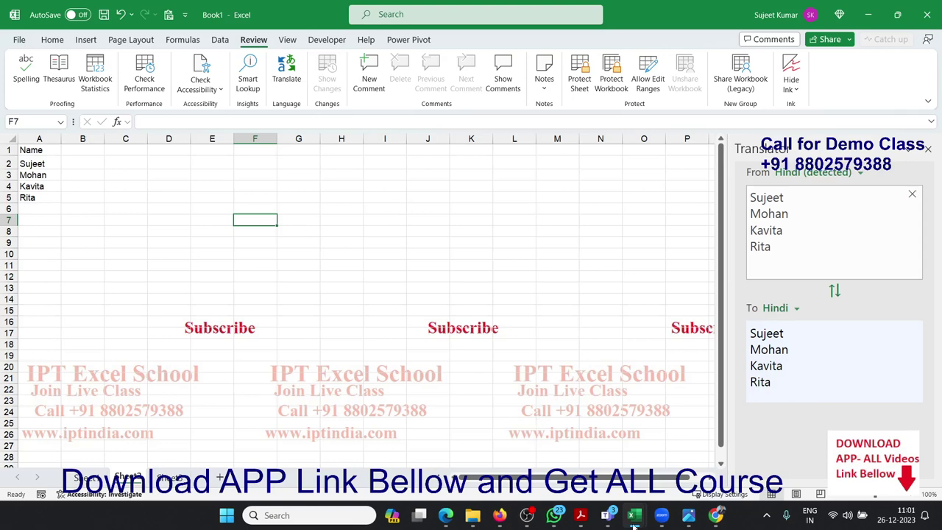
Bring up the XL+GS.jpg course flyer in Microsoft Photos from the taskbar.
{"action": "mouse_move", "coordinate": [691, 527]}
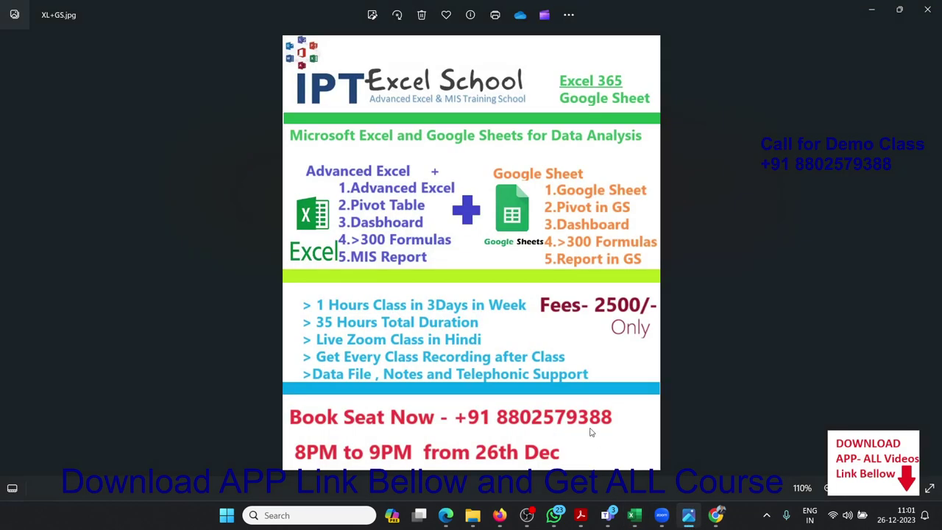